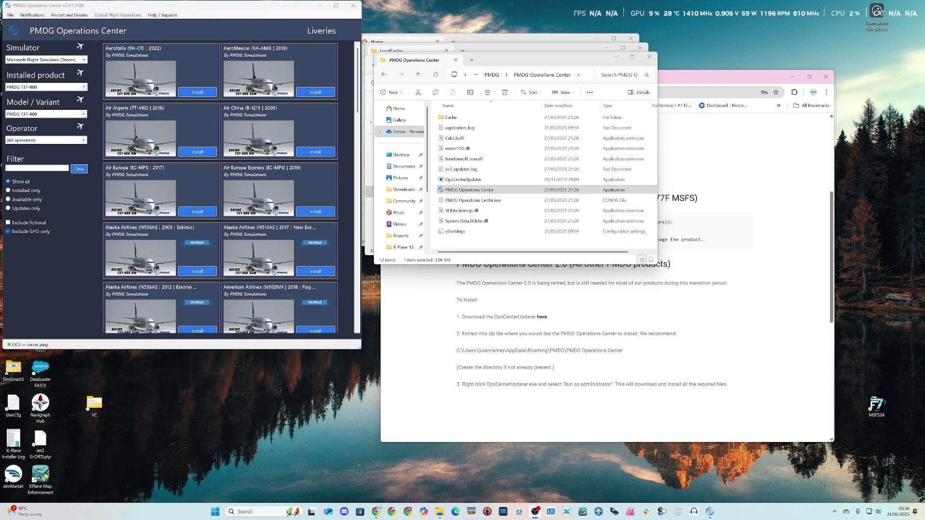
- Open the Community folder and locate the pmdg-aircraft-738 and pmdg-aircraft-738-liveries folders
click(404, 201)
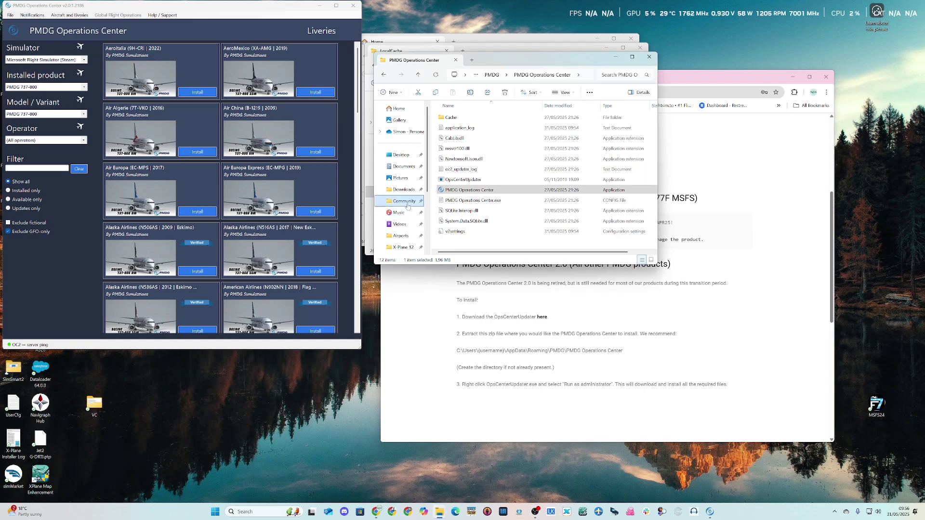
scroll(506, 195, down, 4)
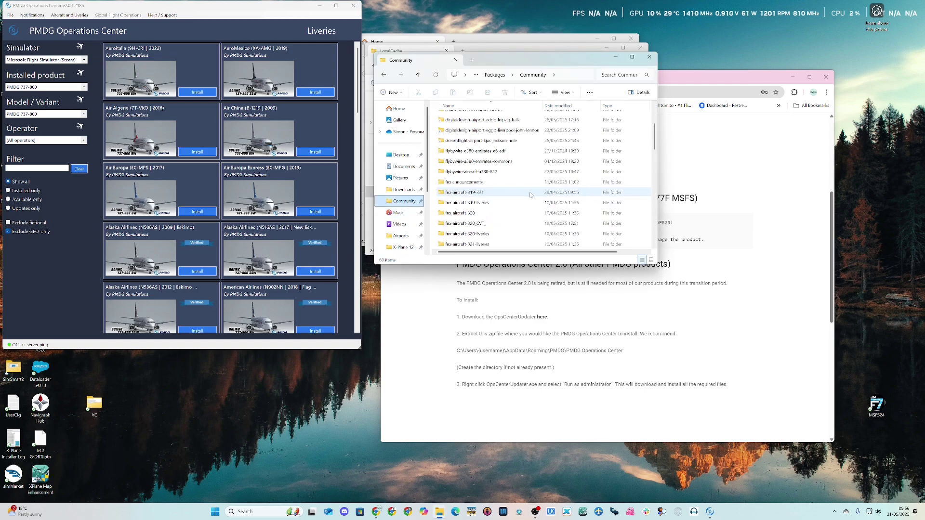
scroll(531, 195, down, 4)
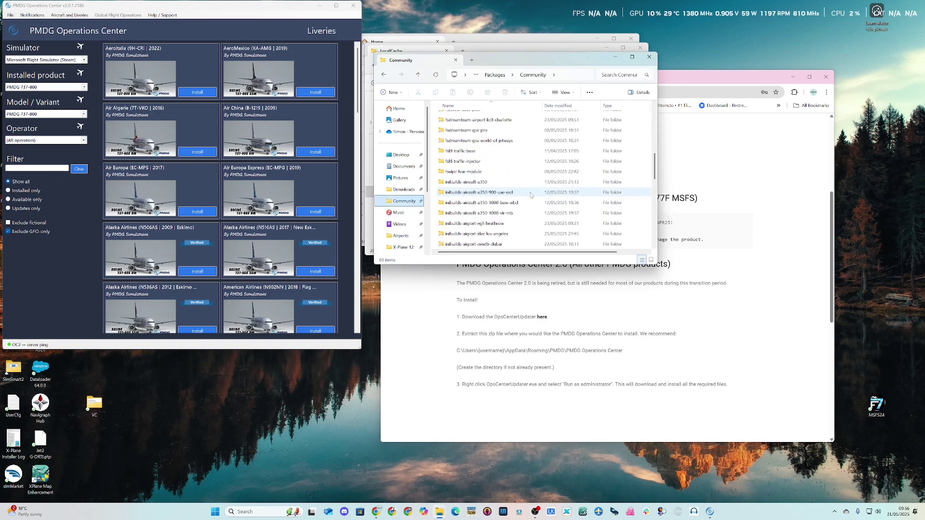
scroll(531, 194, down, 5)
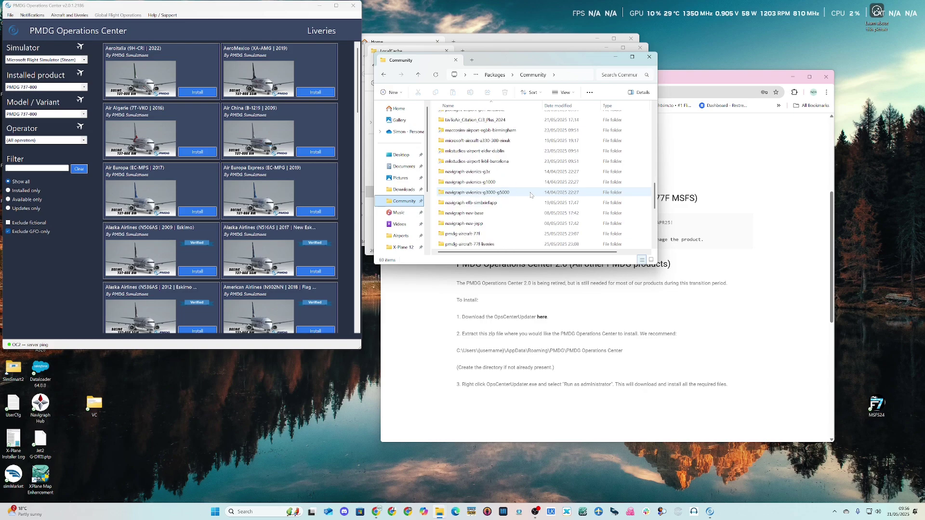
scroll(530, 194, down, 1)
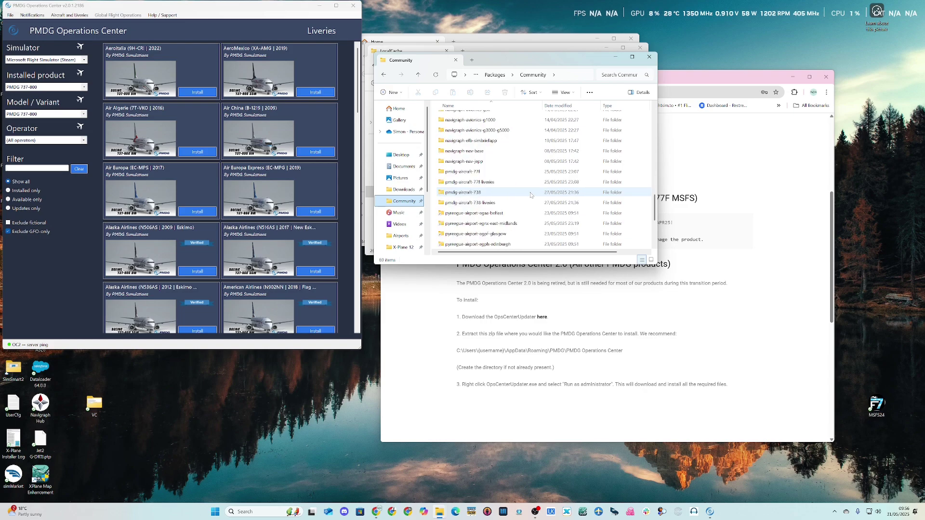
click(477, 192)
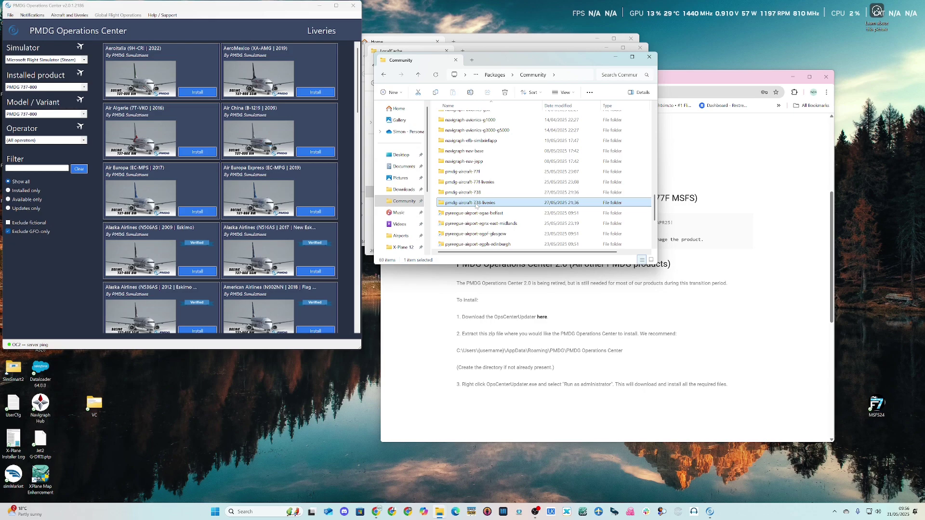
- Locate the 737 soundset folder in the Community folder, then select the pmdg-aircraft-738 folder
scroll(477, 204, down, 4)
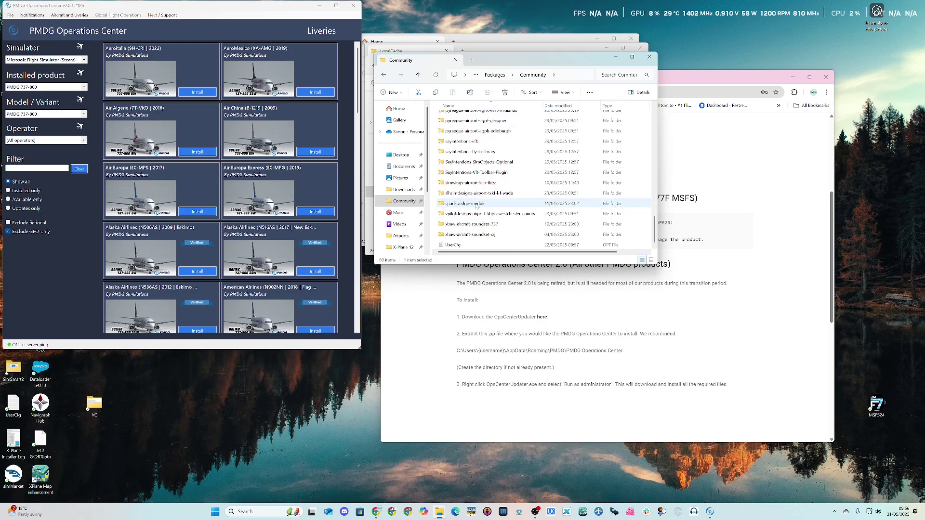
click(489, 226)
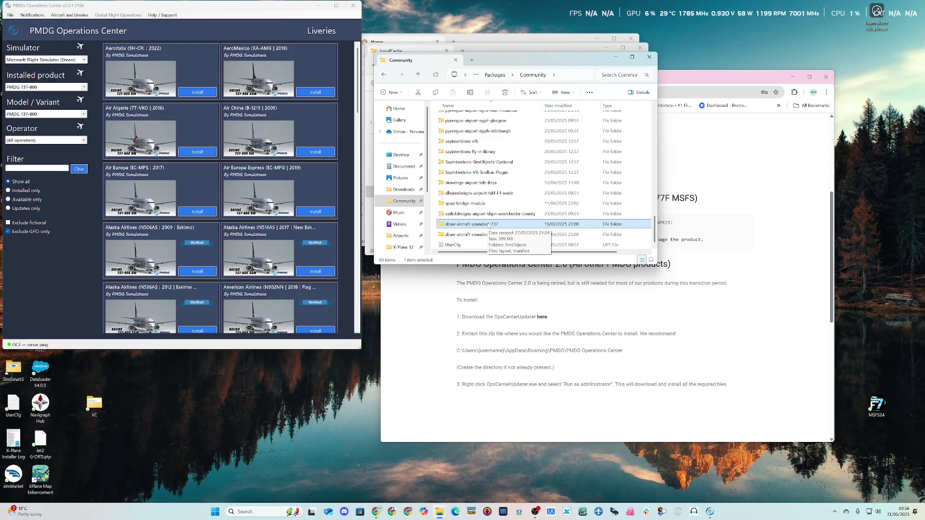
scroll(488, 212, up, 3)
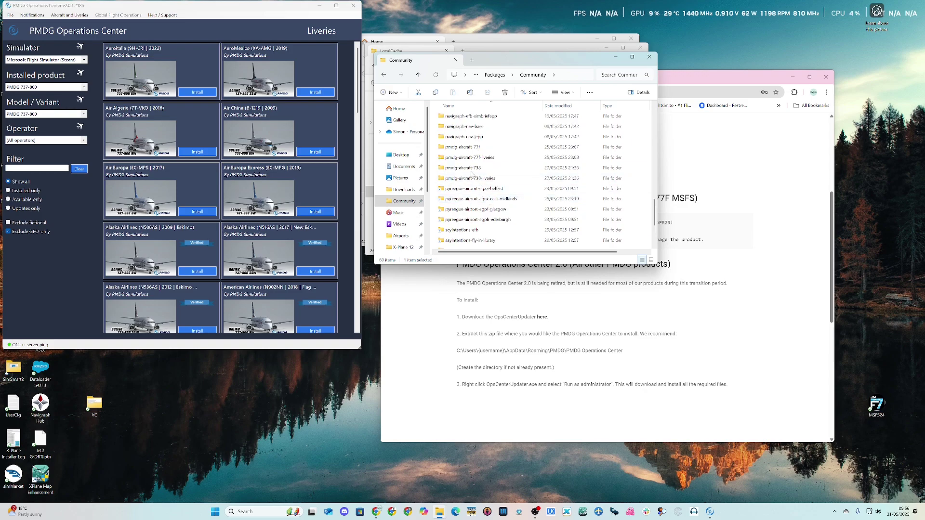
click(464, 169)
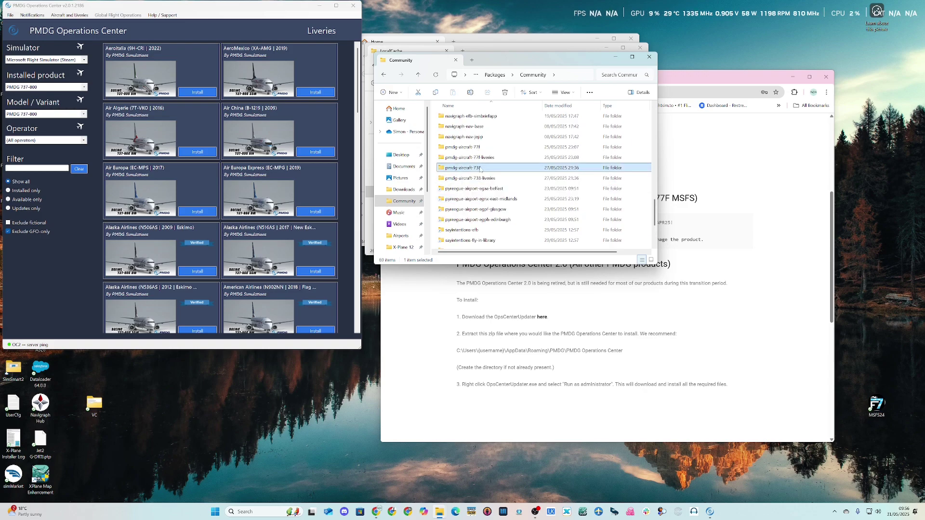
mouse_move(473, 171)
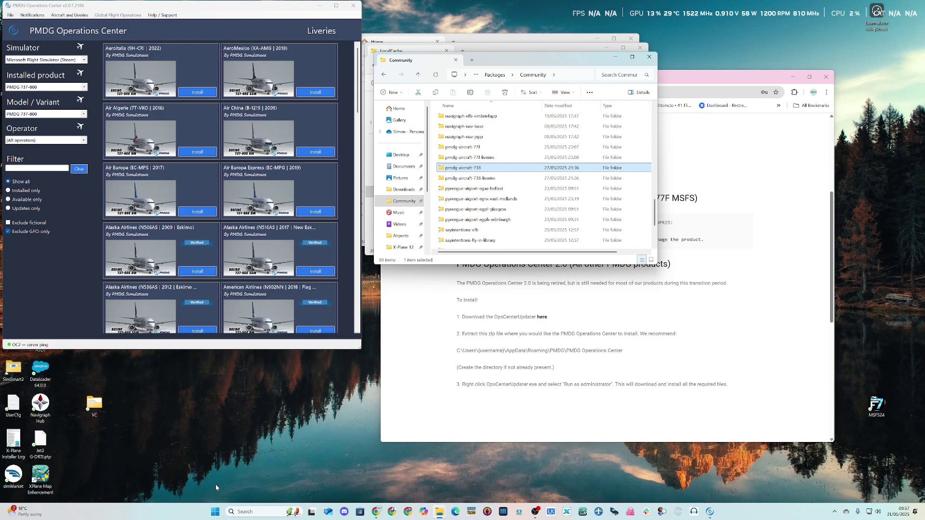
- Open the Roaming application data folder by running %appdata% and maximize its window
key(super+r)
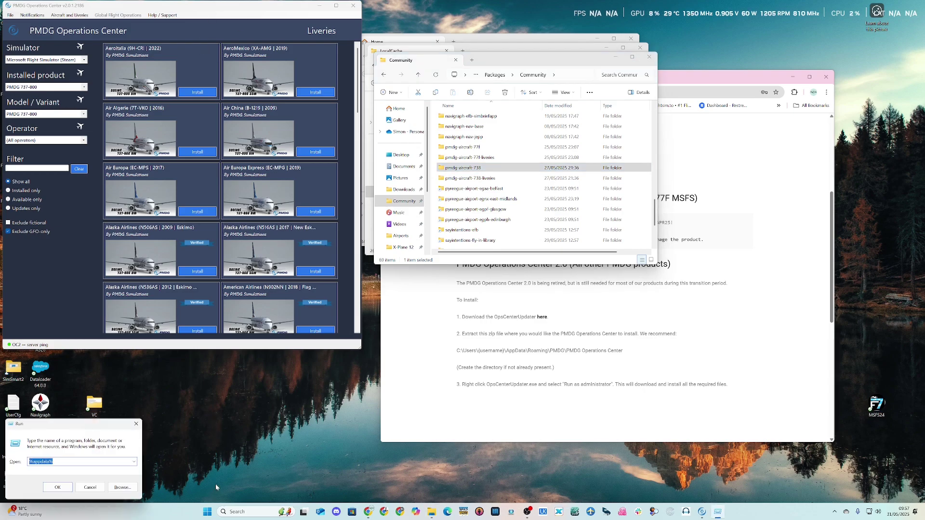
click(89, 463)
key(Return)
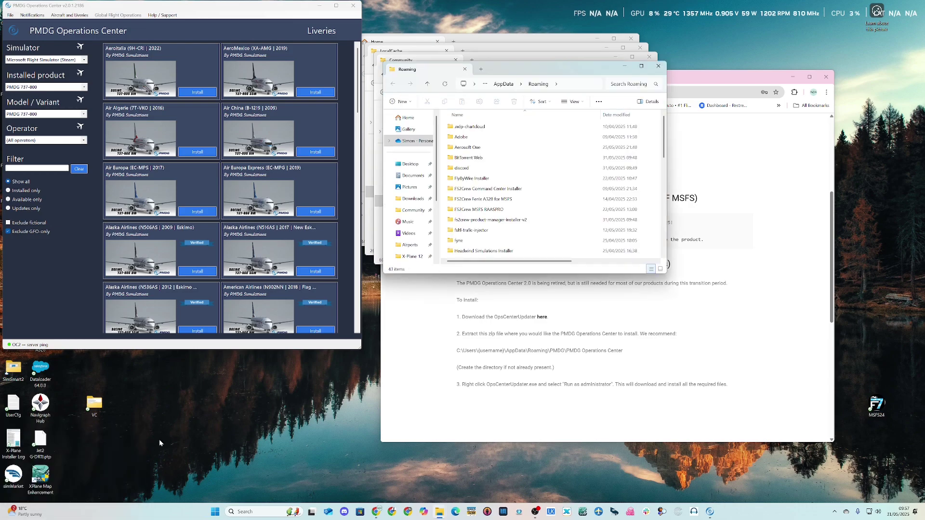
double_click(537, 74)
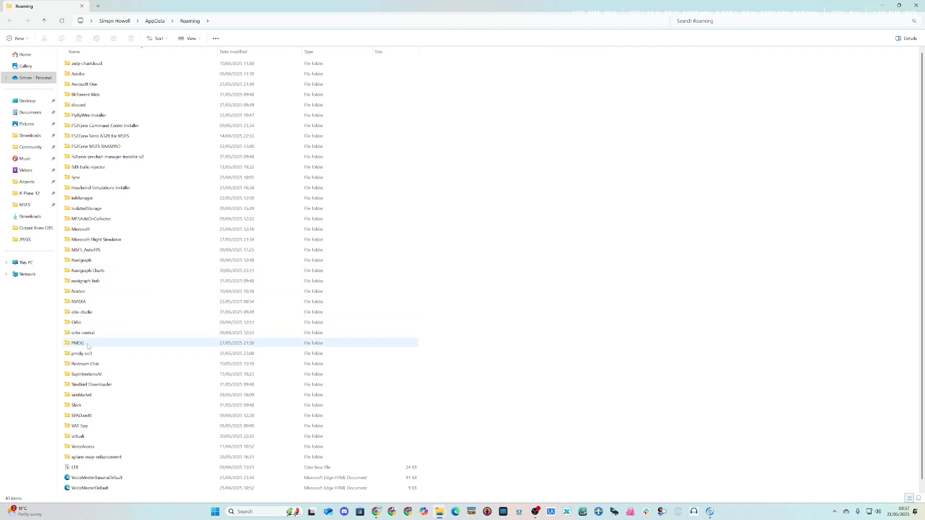
- Open the Microsoft Flight Simulator folder inside Roaming and locate the UserCfg file
click(96, 243)
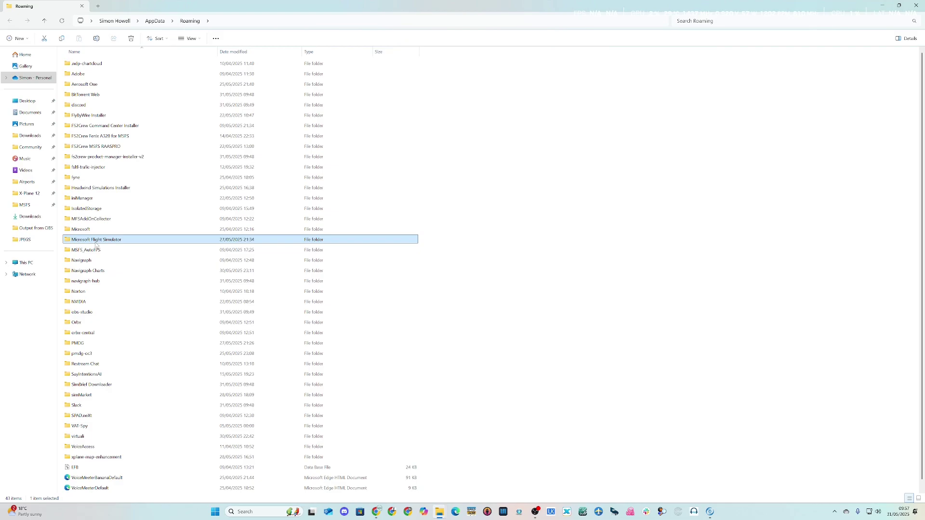
double_click(96, 243)
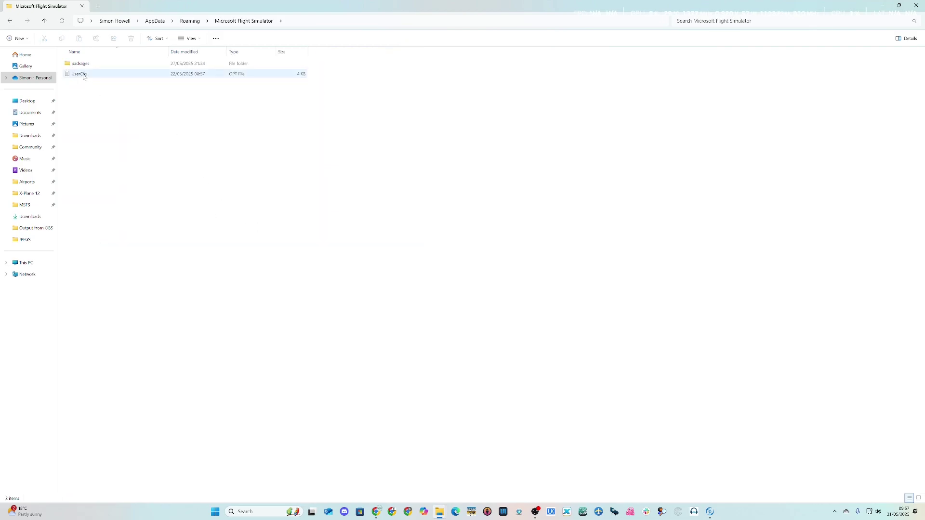
click(83, 76)
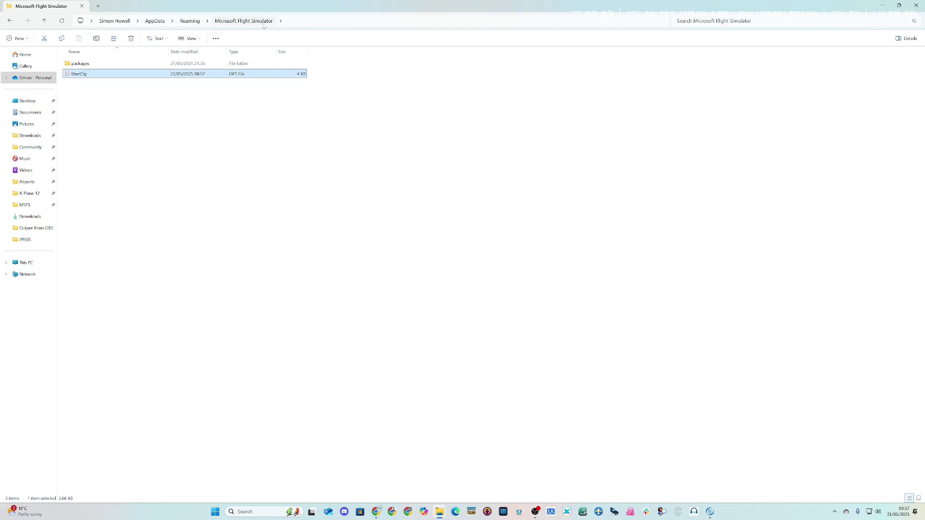
click(114, 118)
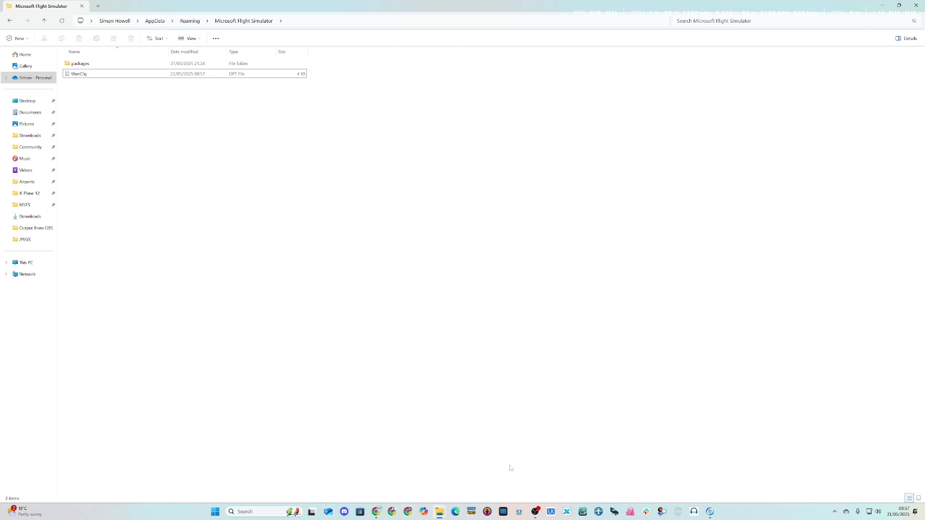
- Switch to PMDG Operations Center and browse the available PMDG 737-800 liveries
click(710, 512)
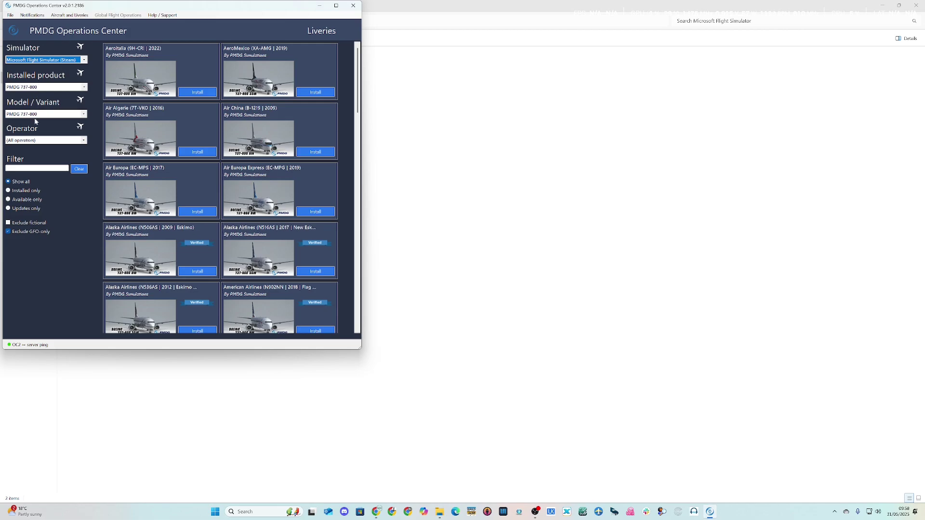
scroll(223, 161, down, 3)
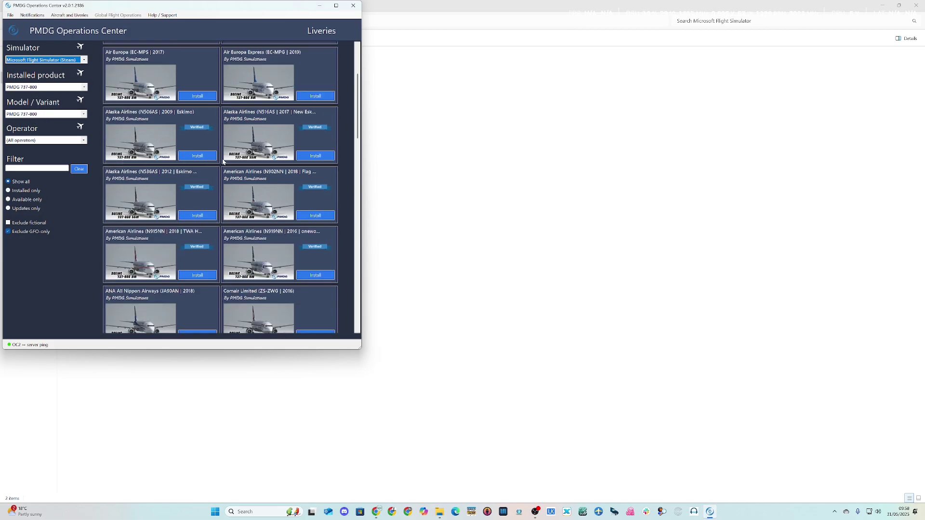
scroll(223, 161, down, 3)
scroll(223, 161, down, 4)
scroll(223, 161, up, 5)
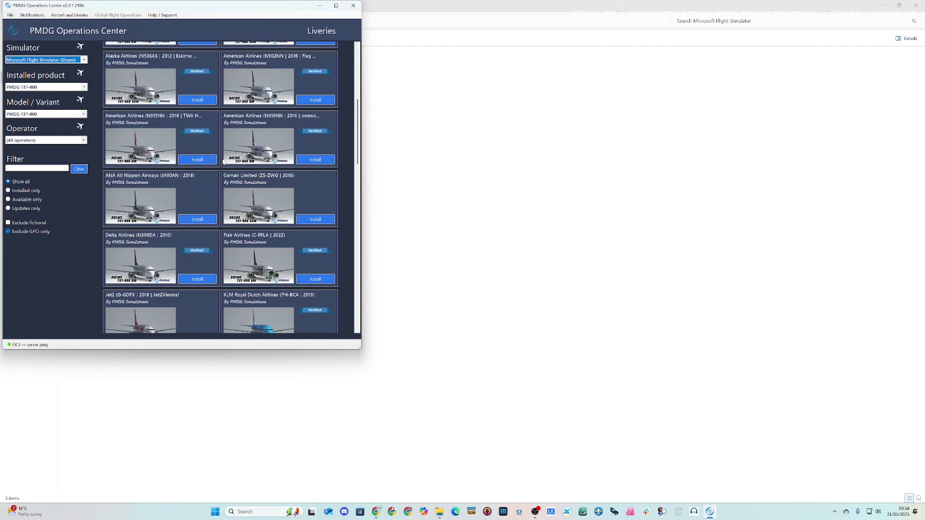
scroll(223, 161, up, 2)
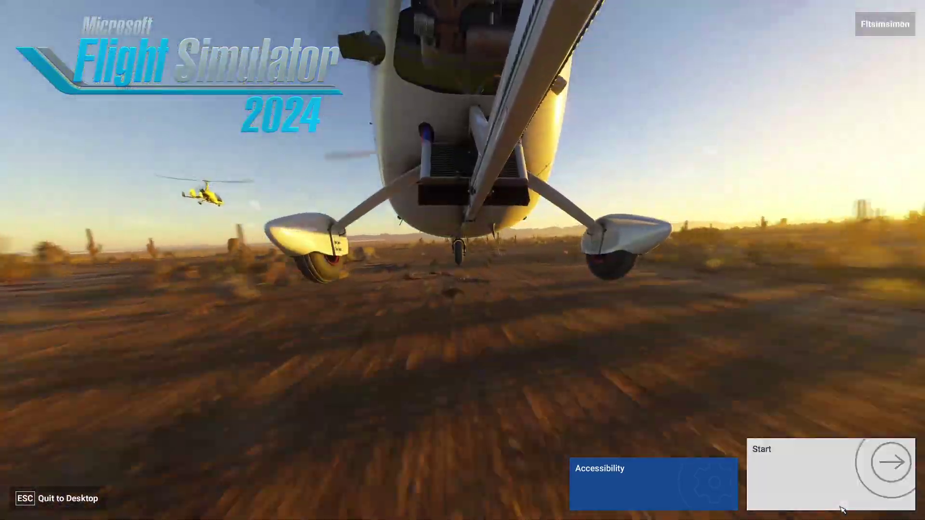
- Enter Microsoft Flight Simulator 2024 and open the aircraft selection for a free flight
click(815, 480)
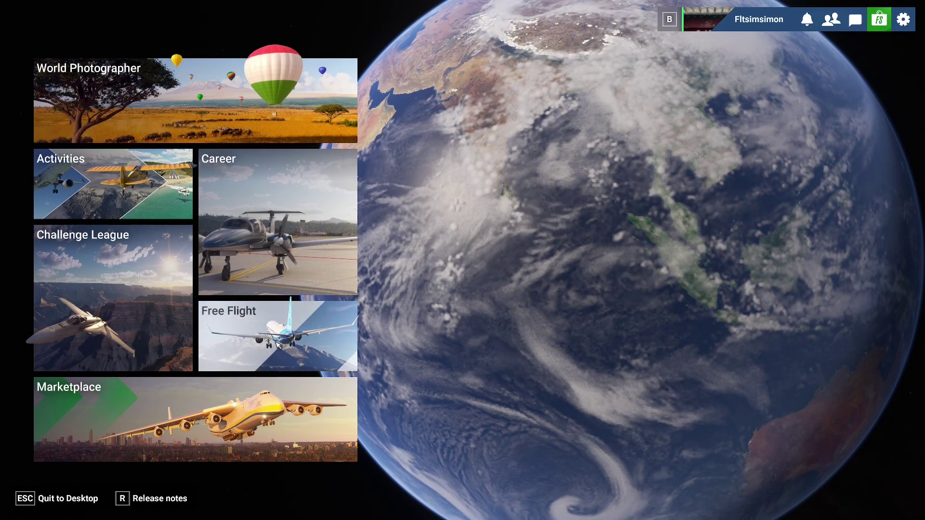
click(276, 343)
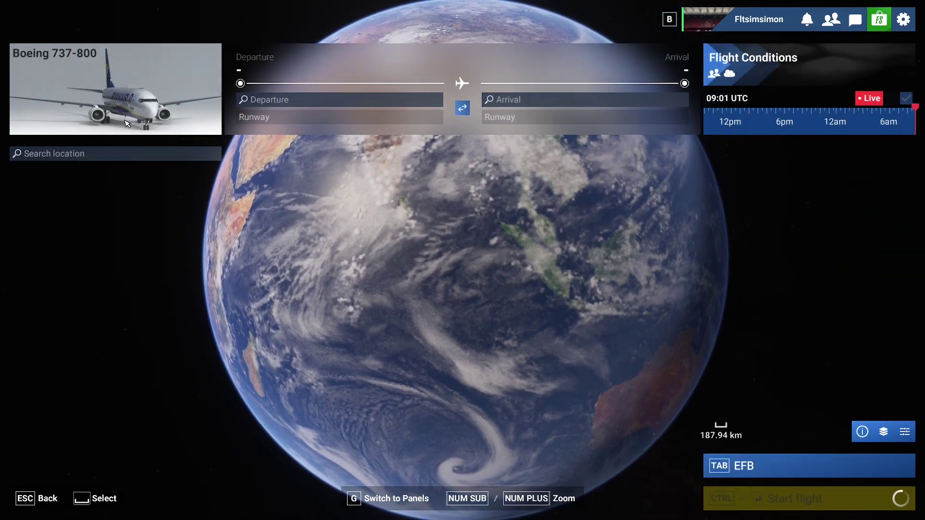
click(136, 89)
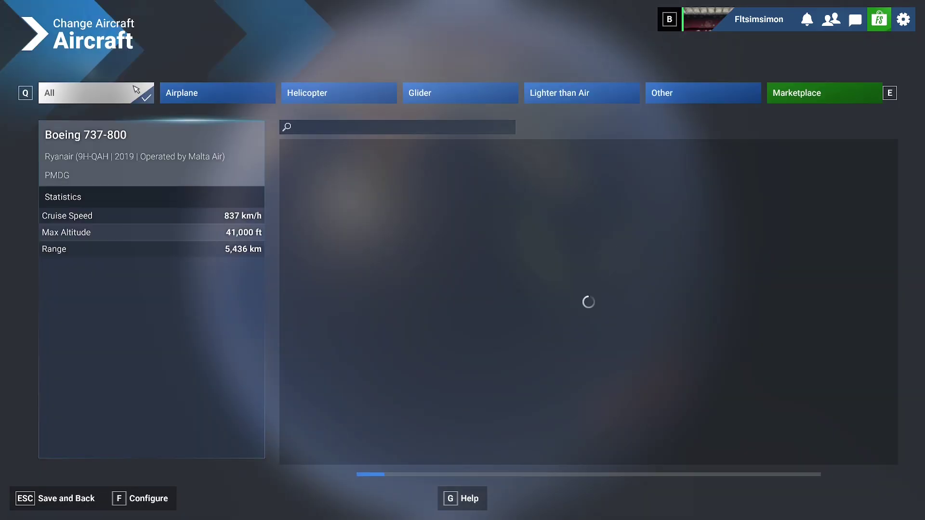
- Search the aircraft for 737 and open the configuration of the PMDG Boeing 737-800
click(317, 130)
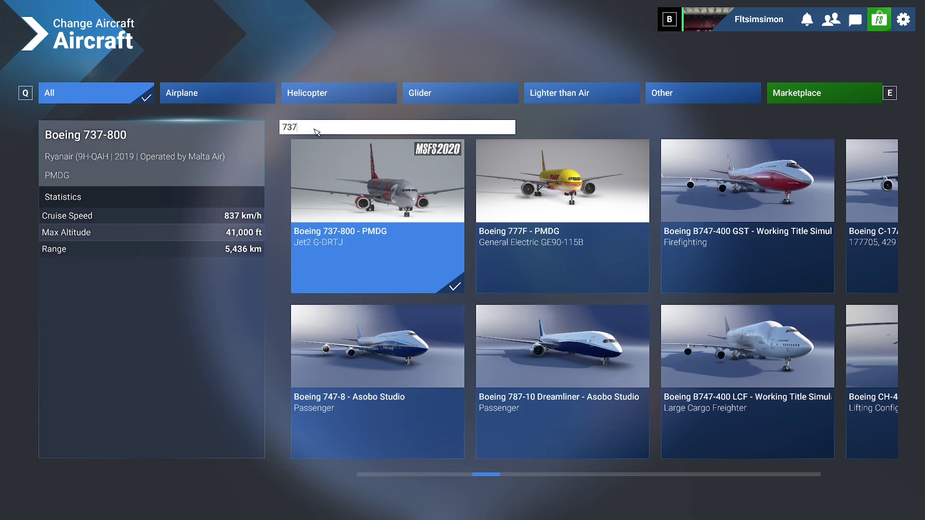
key(Return)
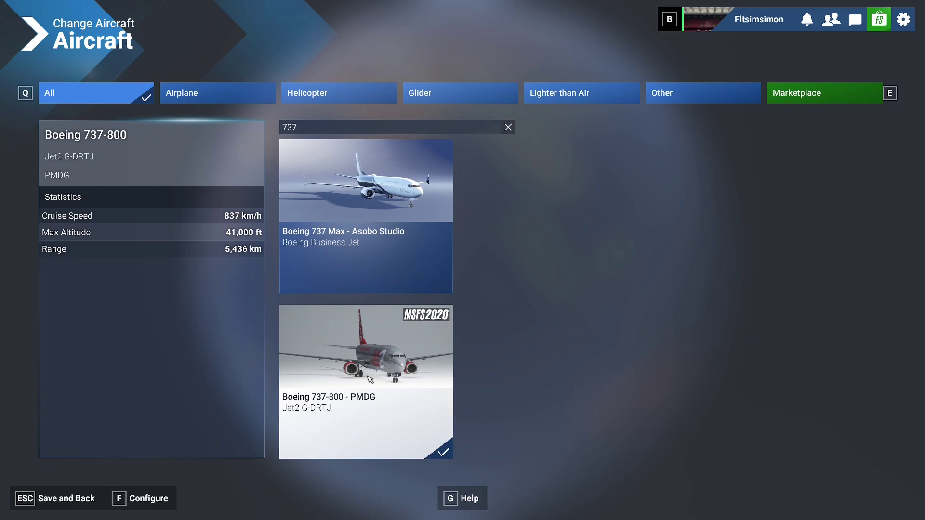
click(159, 506)
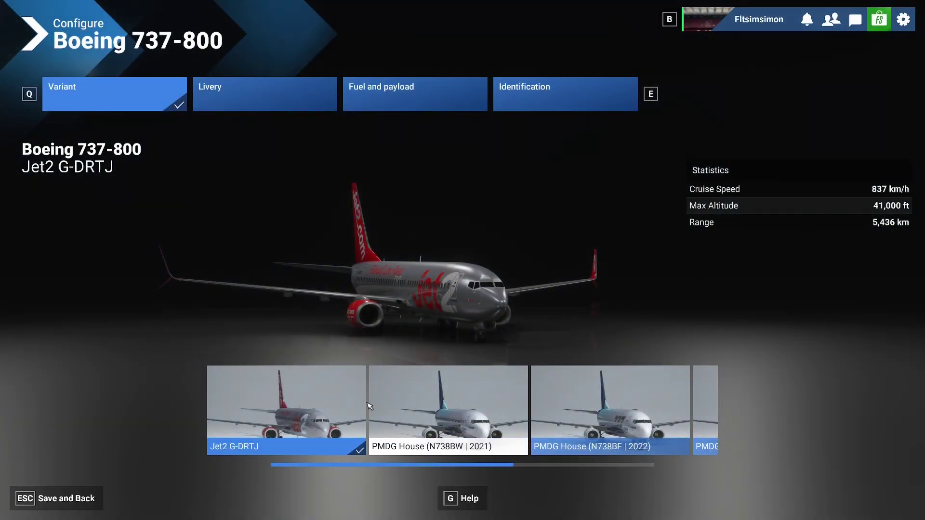
- Review the Boeing 737-800's variants and liveries, then save and return to the free flight setup
scroll(369, 406, down, 2)
scroll(369, 407, up, 2)
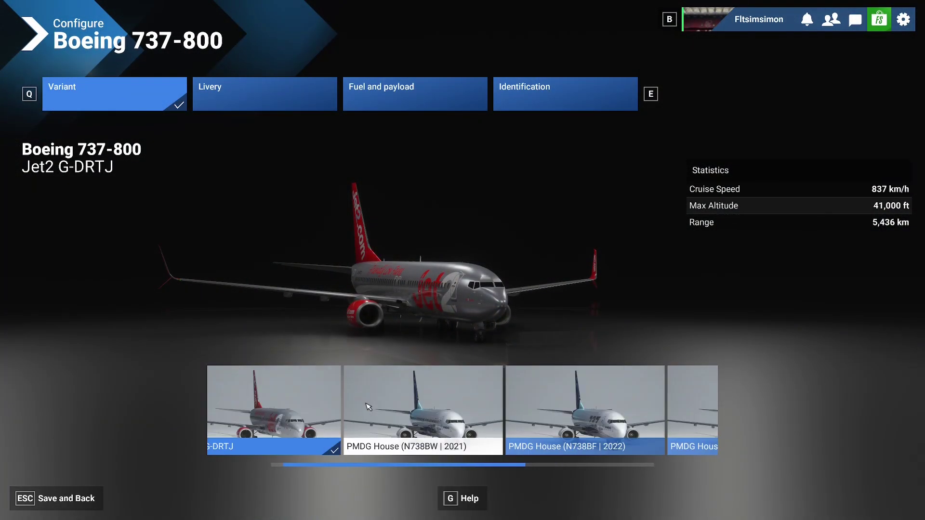
click(278, 109)
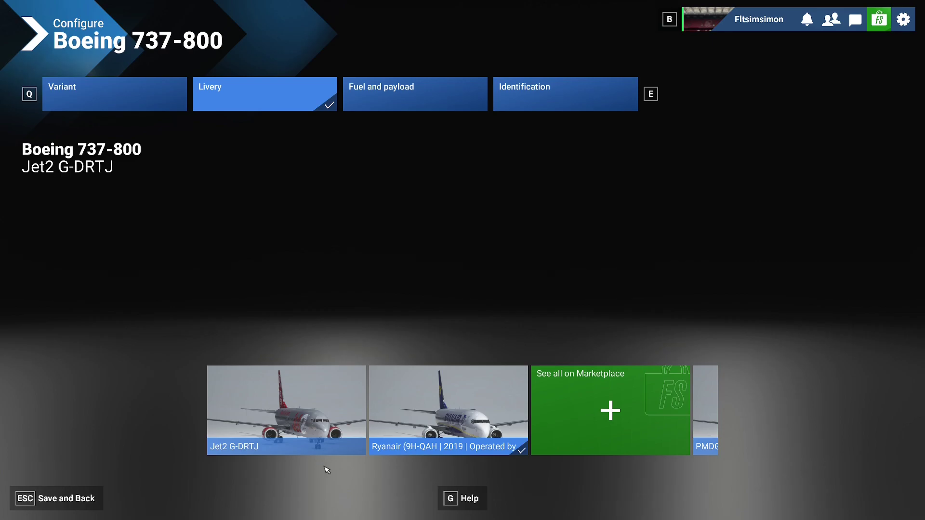
click(66, 499)
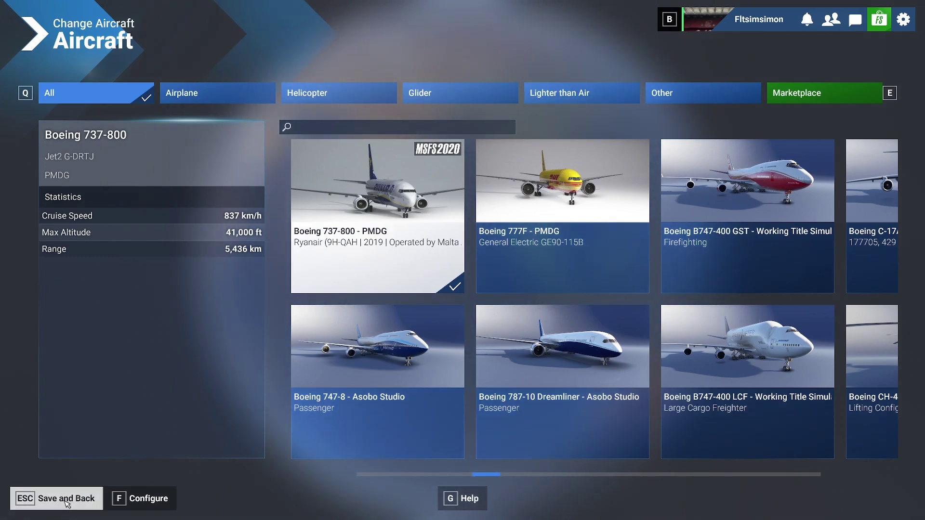
click(66, 501)
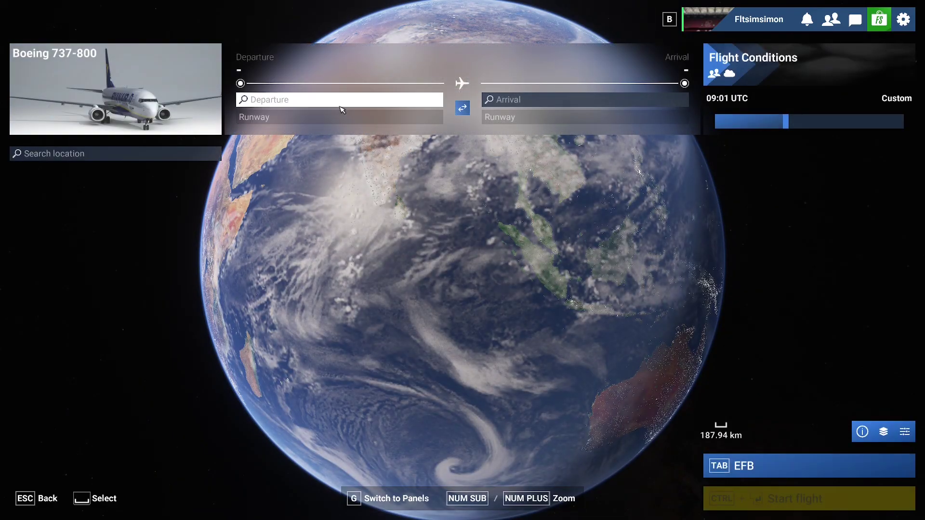
- Set EGBB Birmingham as the departure airport
click(341, 105)
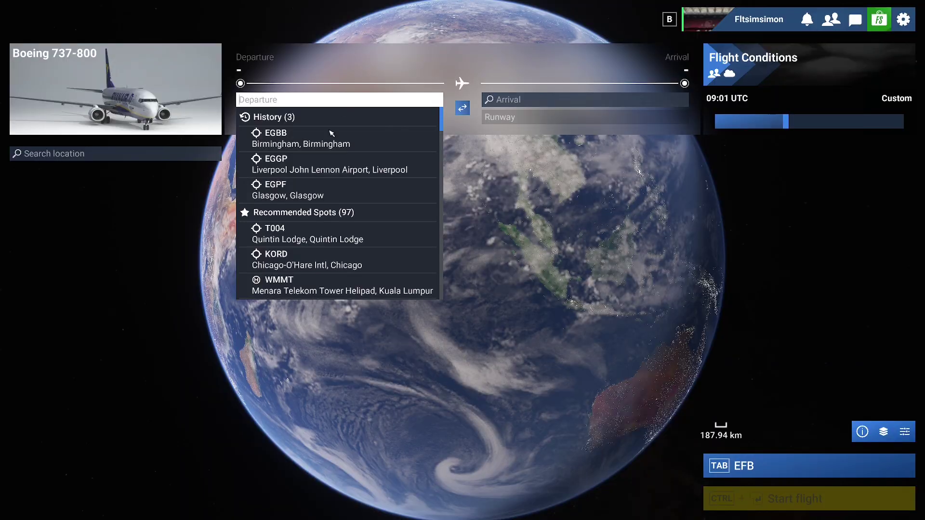
click(331, 135)
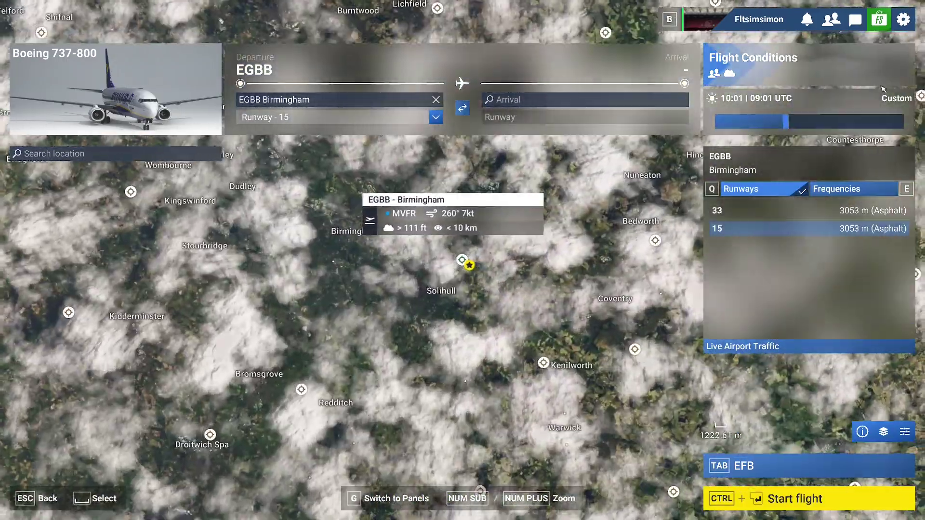
- Turn on Live for the flight conditions' 24h history, save the conditions and start the flight
click(853, 74)
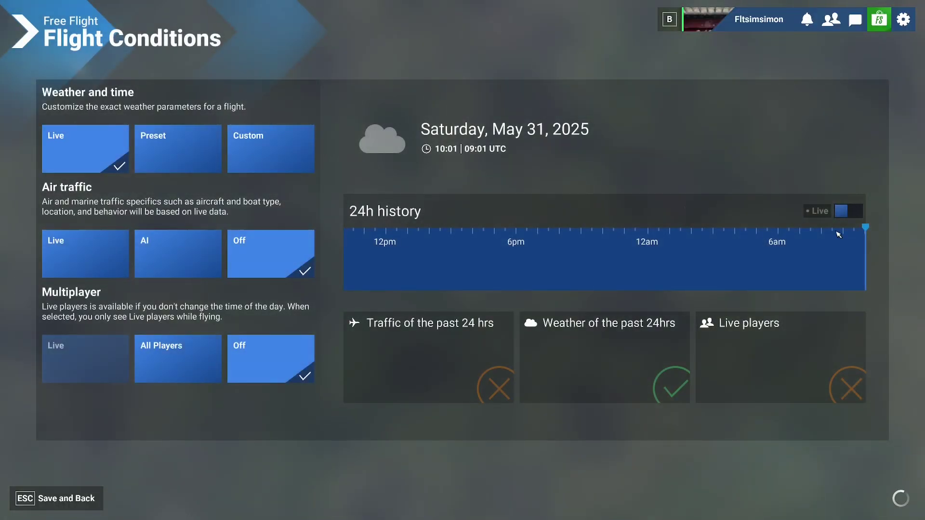
click(843, 211)
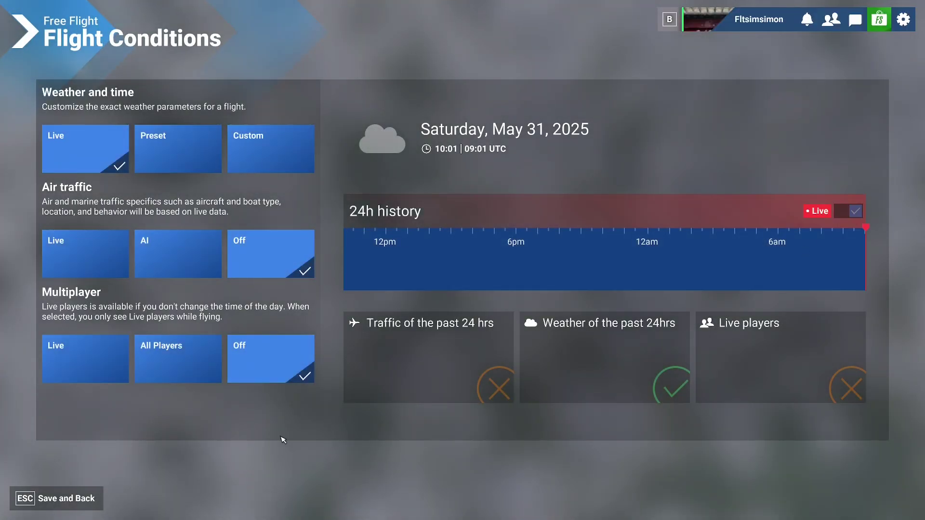
click(42, 507)
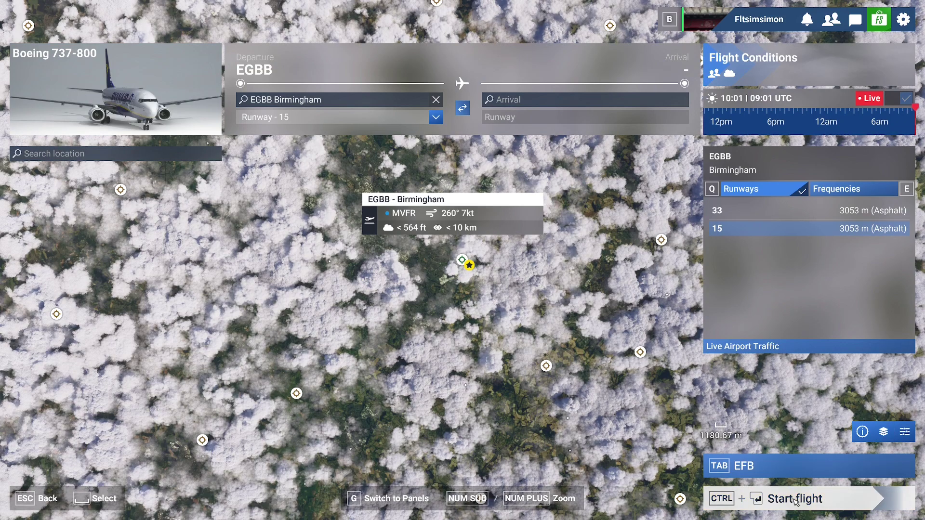
click(796, 502)
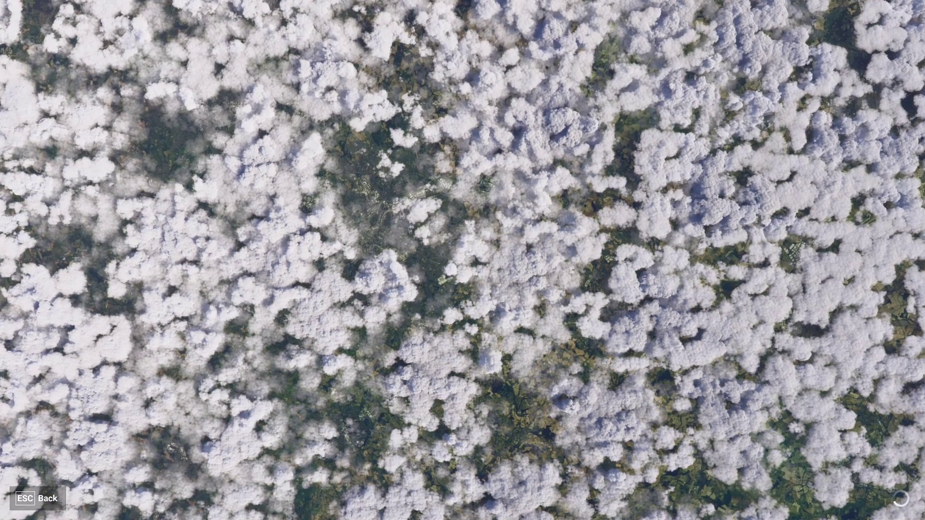